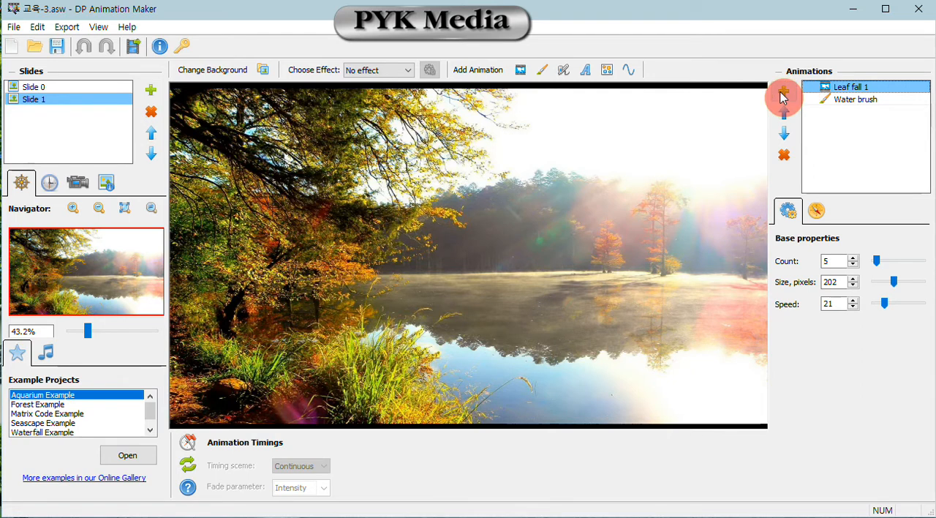
- Add the Fog animated object from the Weather category to Slide 1 and close the animation library
click(522, 76)
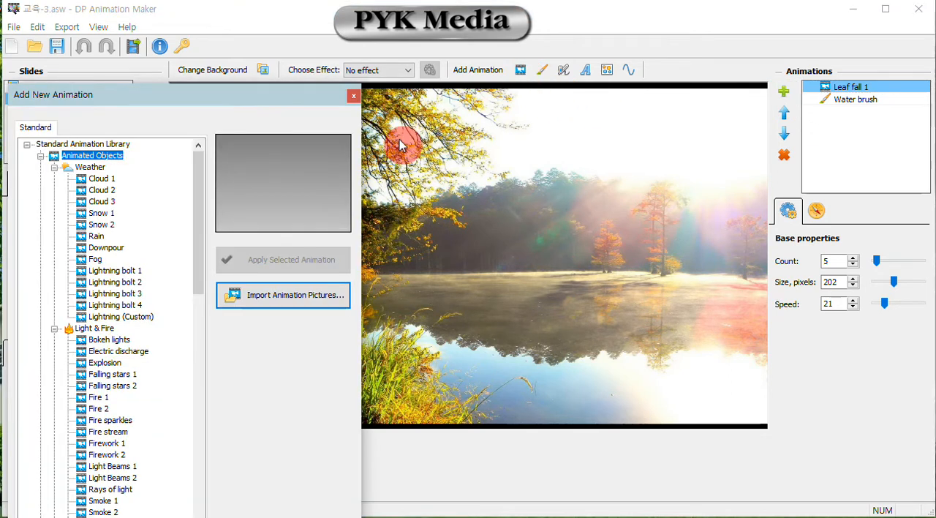
drag(297, 88, 297, 33)
click(103, 191)
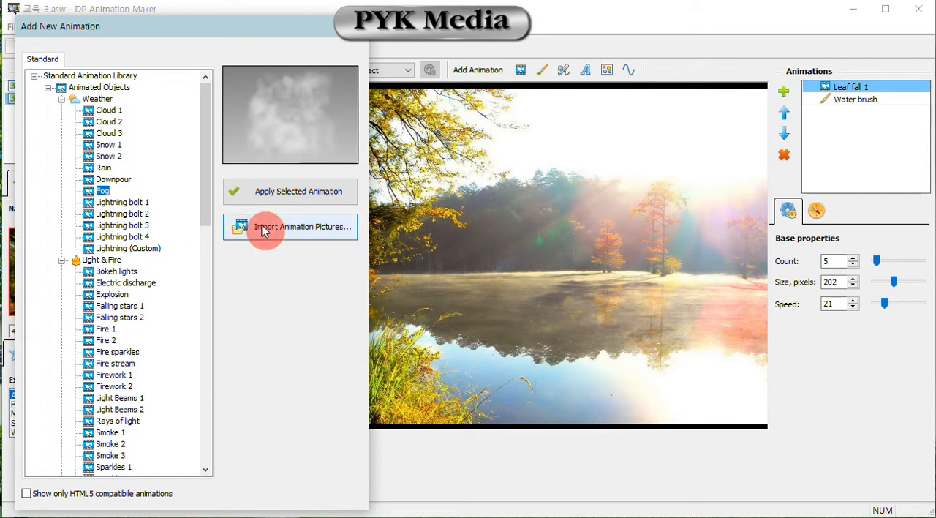
click(293, 193)
click(360, 27)
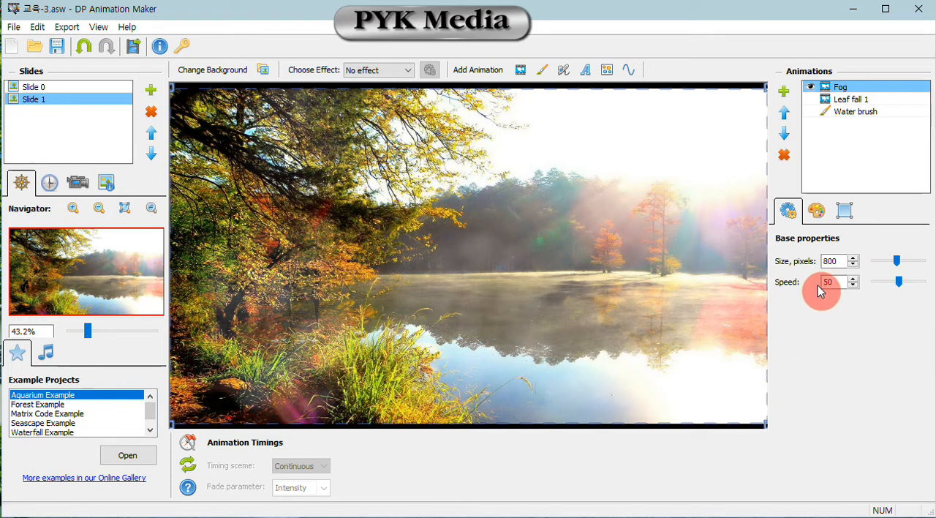
- Change the fog's work area to Sector with its origin near the lake's left shore, direction 1°, spread 60° and radius 987
click(848, 212)
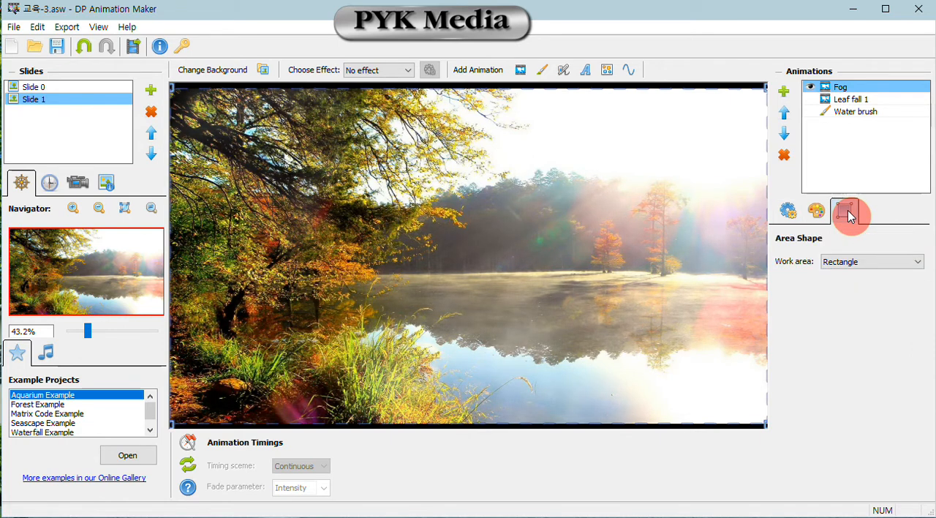
click(846, 261)
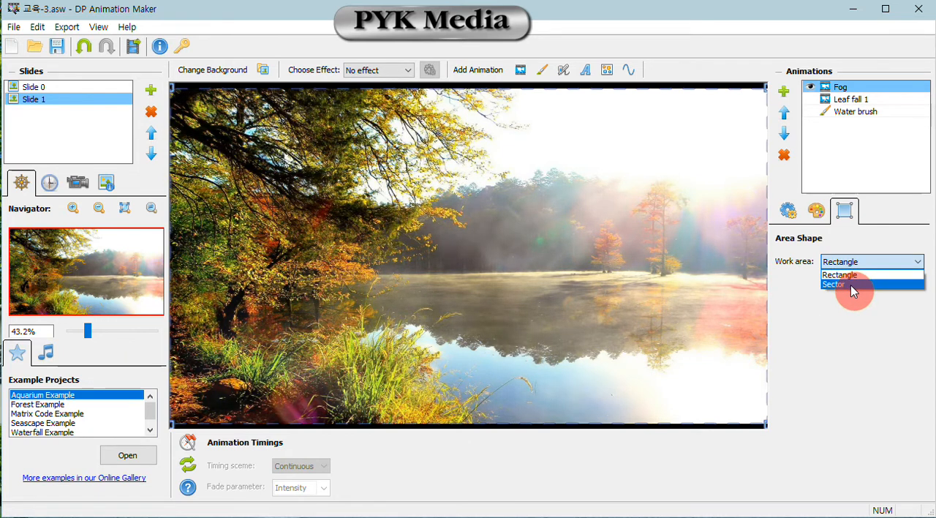
click(852, 287)
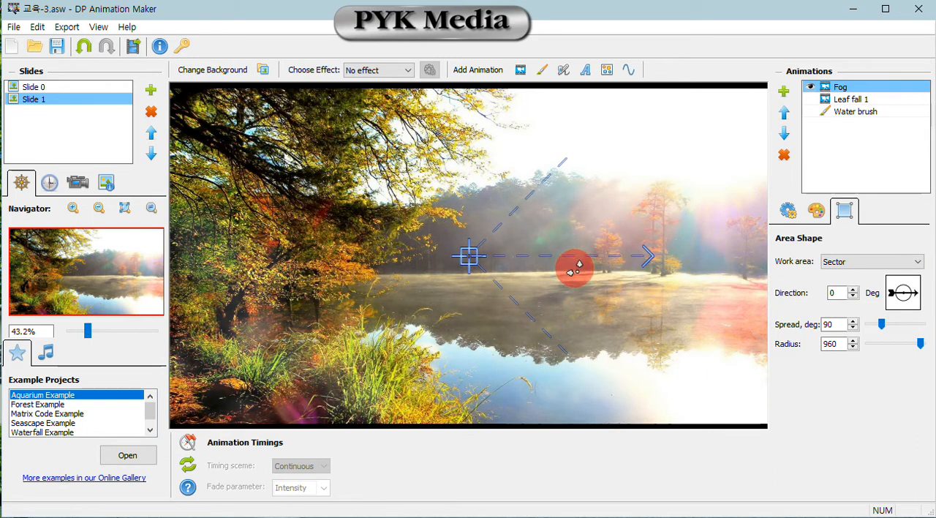
drag(474, 260, 393, 298)
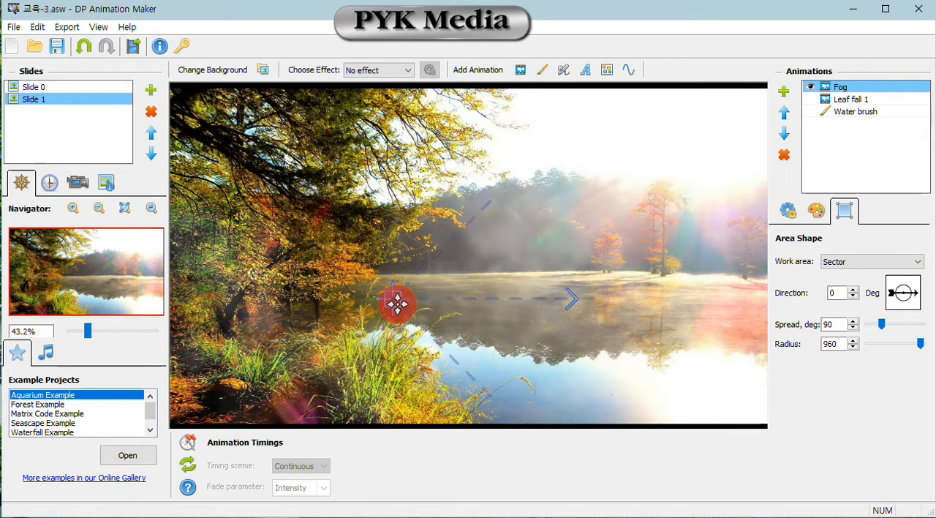
drag(570, 303, 590, 299)
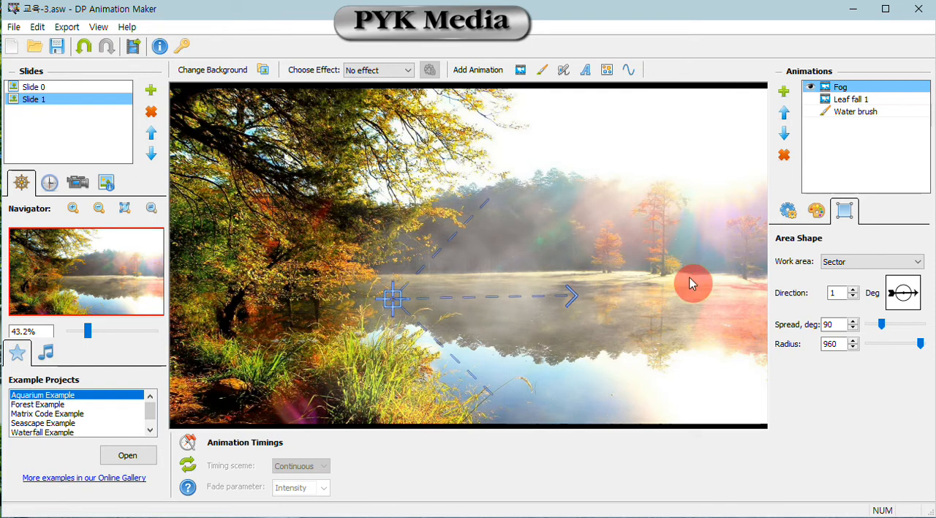
drag(920, 343, 914, 347)
drag(492, 208, 516, 231)
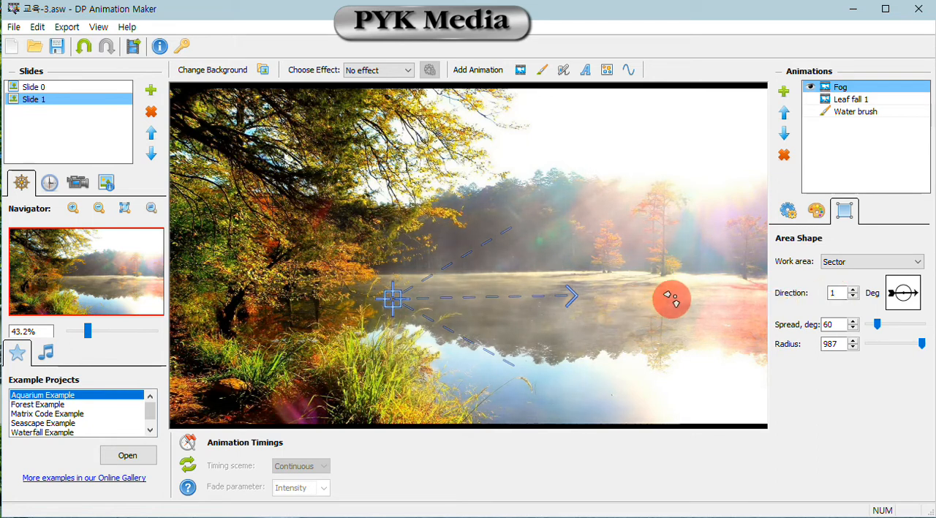
- Set the fog's size to 976 pixels and speed to 100, and shift its sector slightly right, aiming it a little upward
click(792, 215)
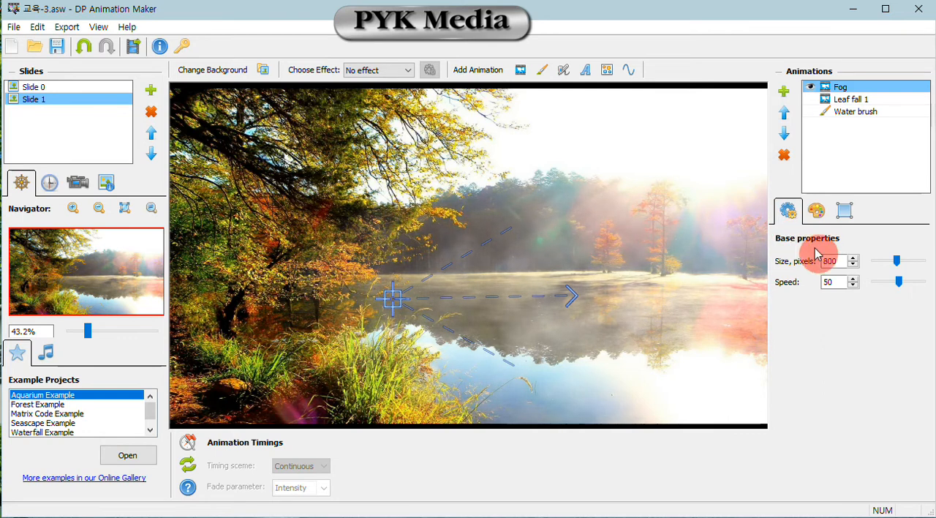
drag(892, 270, 907, 266)
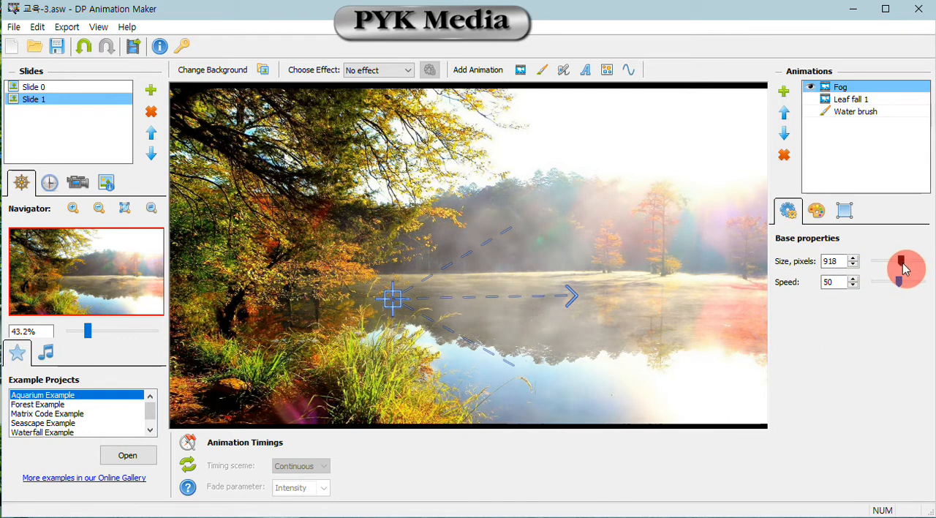
drag(903, 287, 905, 263)
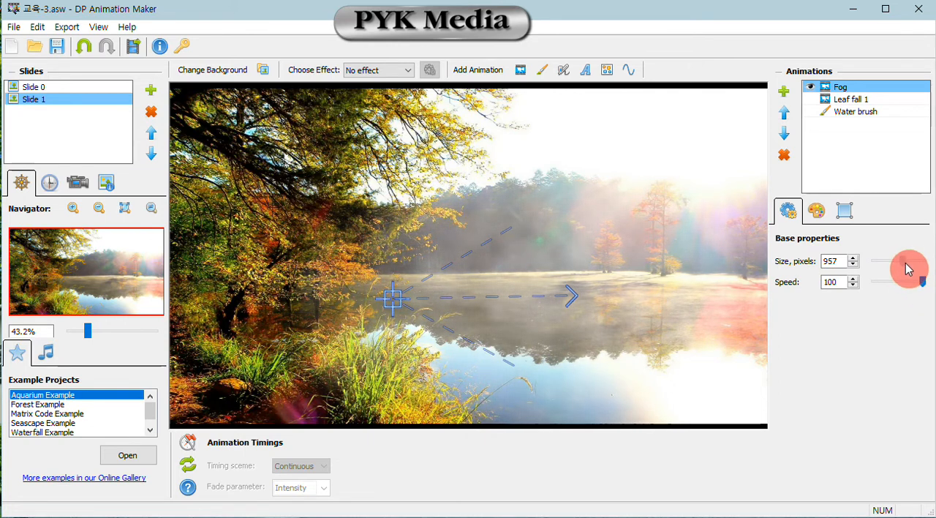
drag(570, 296, 580, 265)
drag(393, 299, 414, 306)
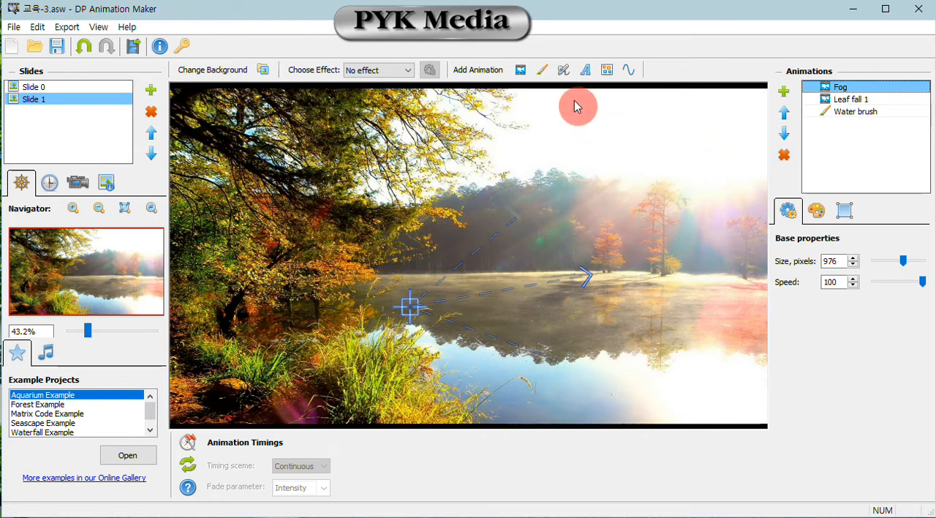
- Add the Grass 1 animated object to the slide with count 23, size 463 pixels and speed 82
click(521, 74)
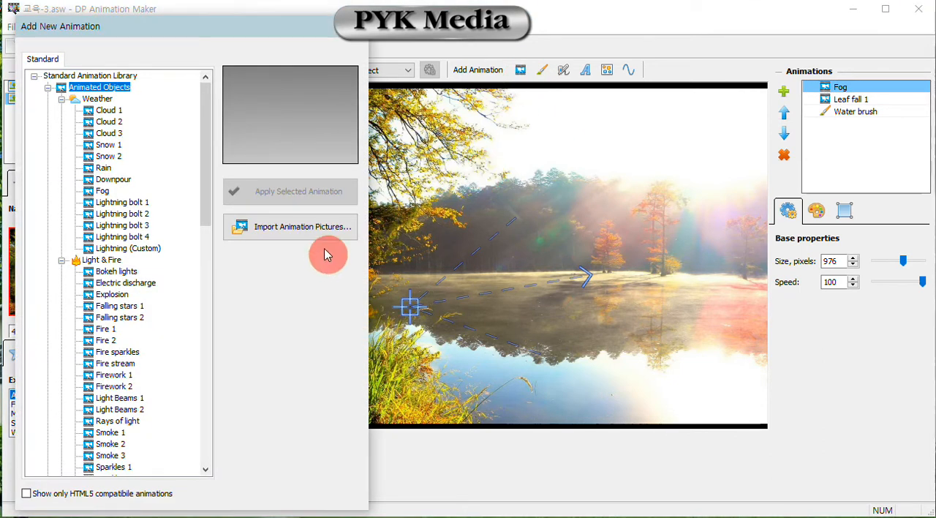
click(203, 338)
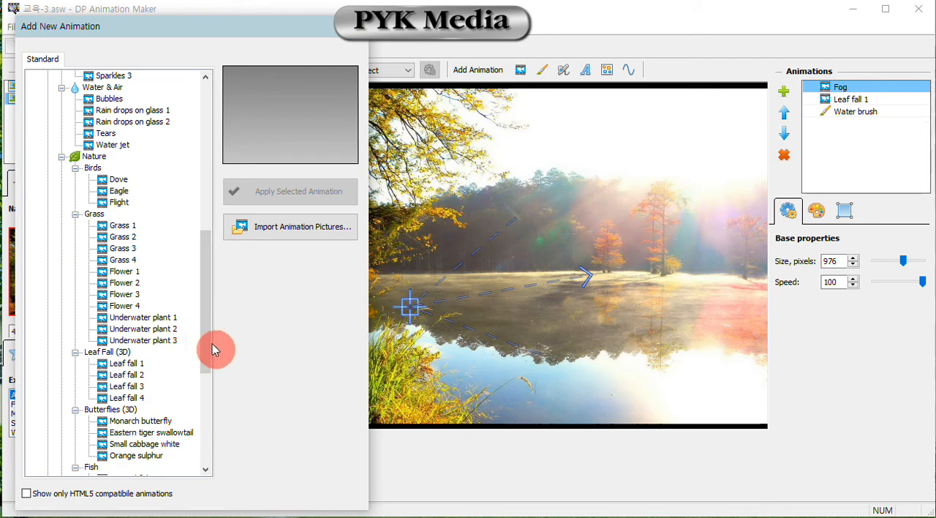
click(130, 227)
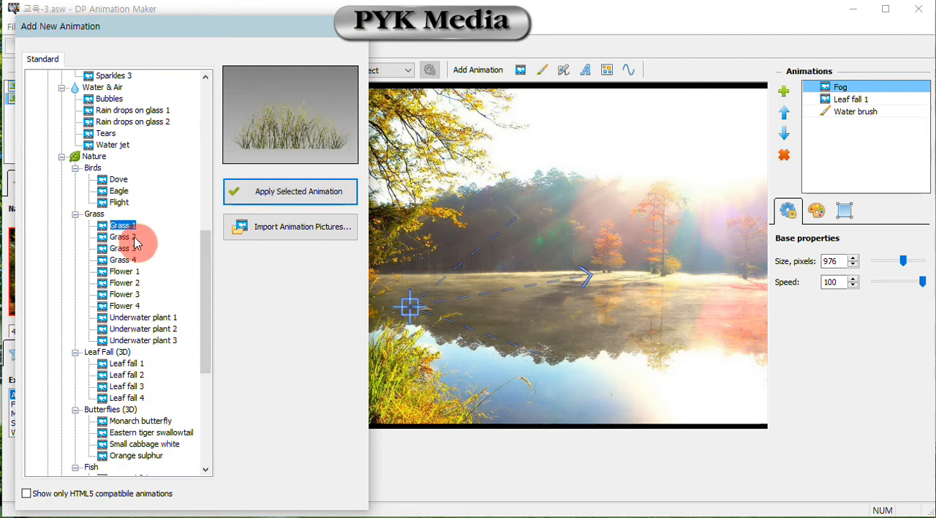
click(123, 237)
click(129, 227)
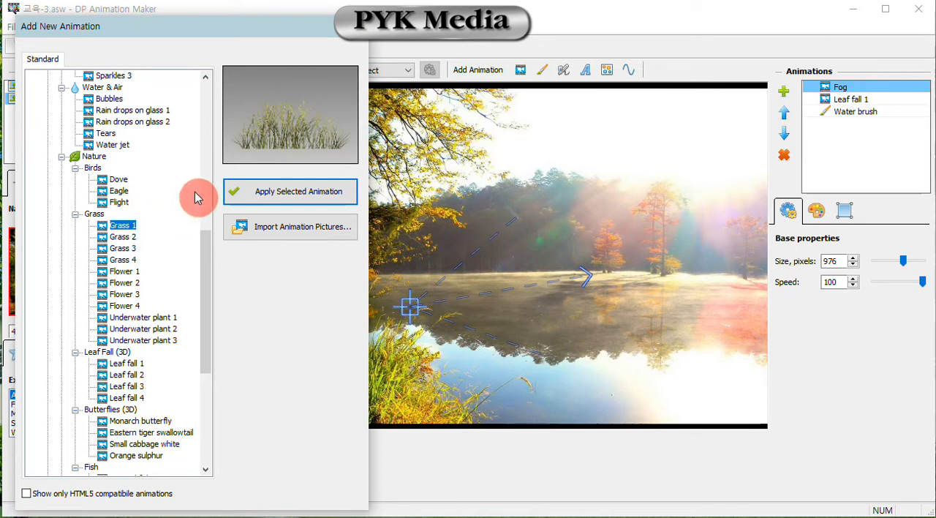
click(281, 196)
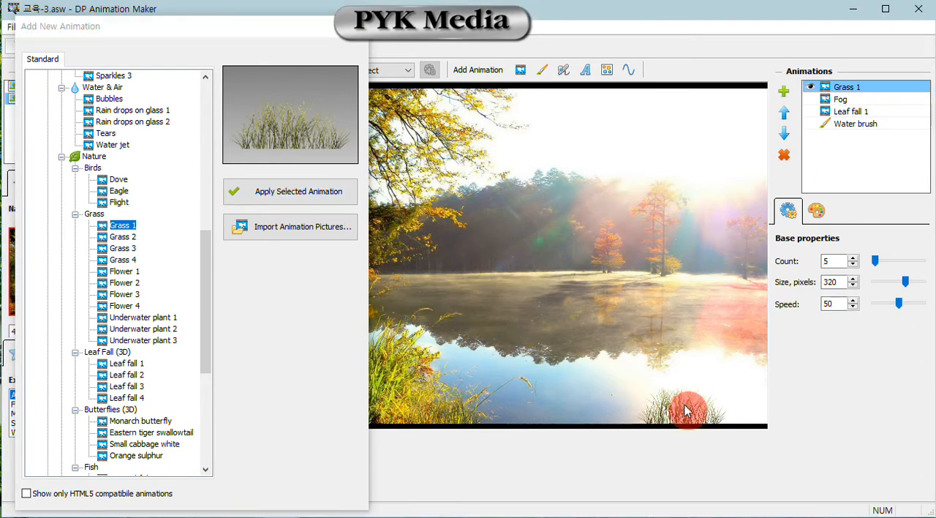
click(358, 46)
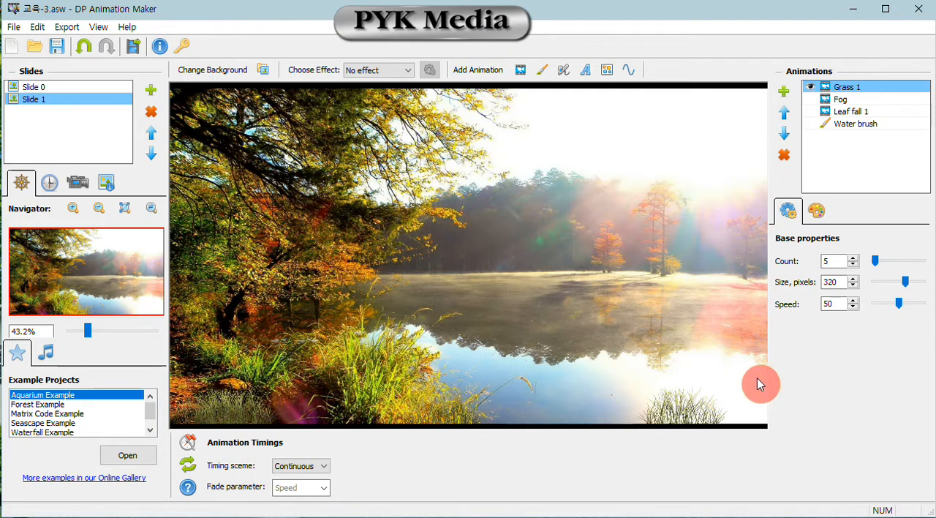
drag(875, 266, 875, 265)
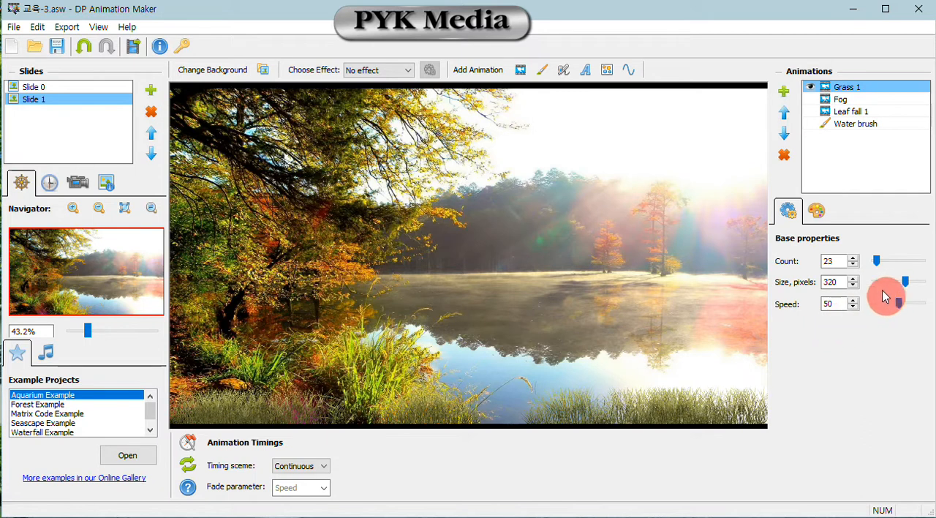
drag(904, 286, 916, 310)
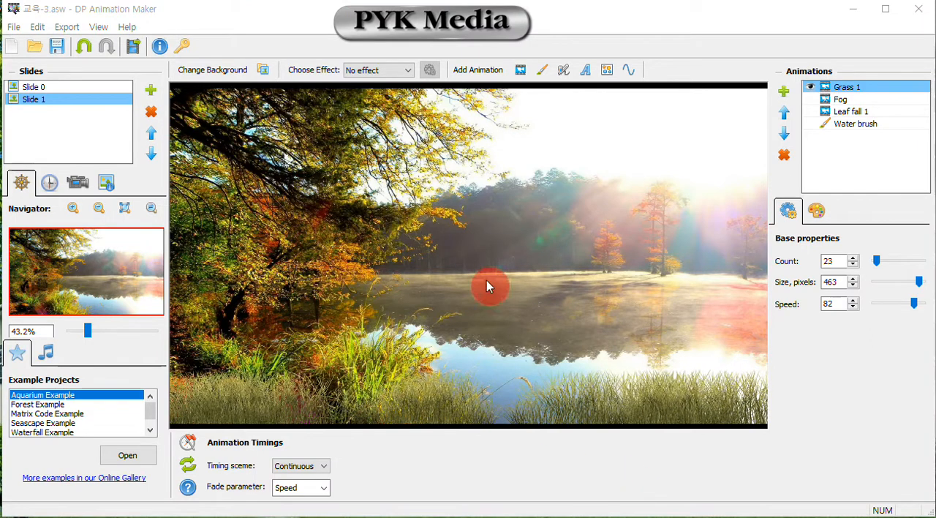
- Add the Grass 2 animated object to the slide with count 61, size 195 pixels and speed 19
click(521, 71)
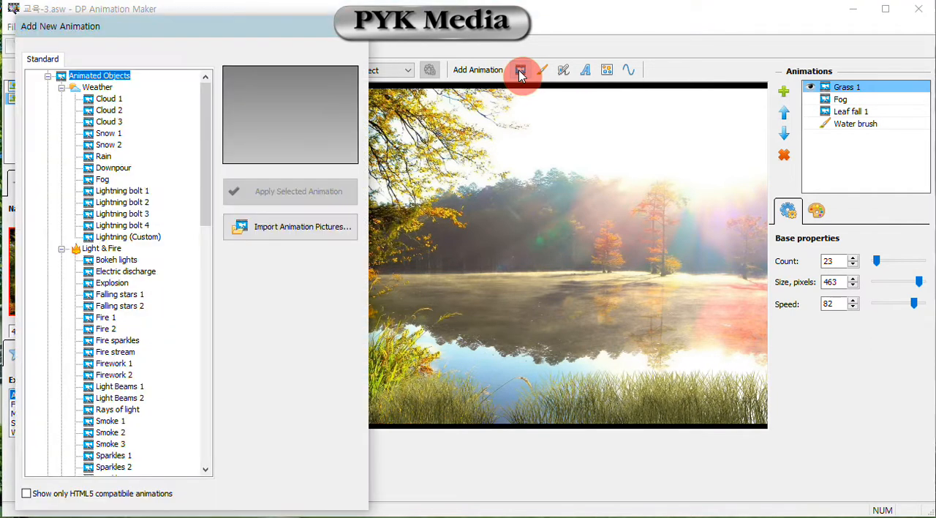
drag(211, 198, 210, 332)
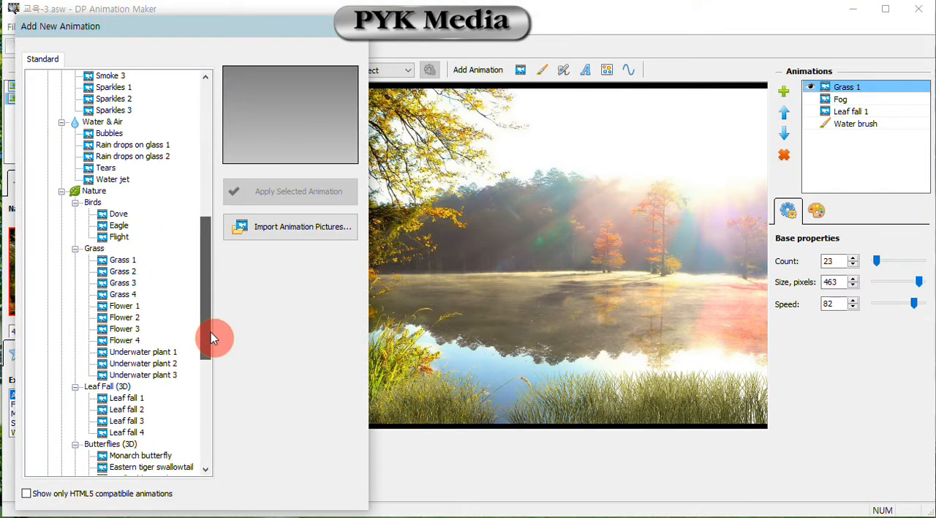
click(130, 273)
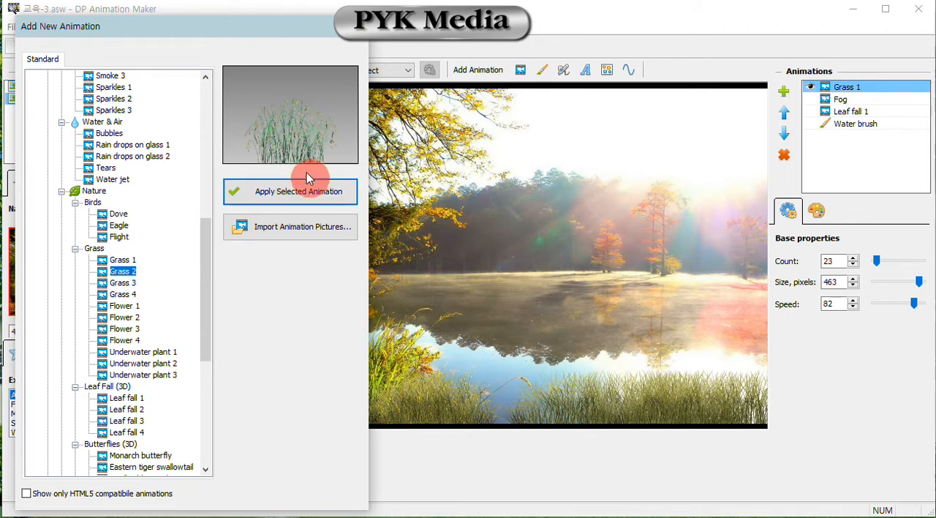
click(313, 193)
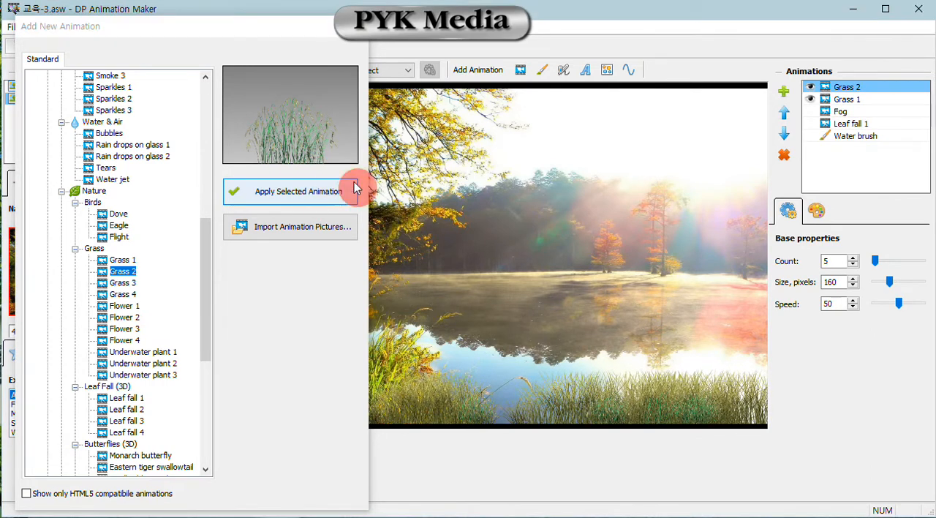
click(362, 33)
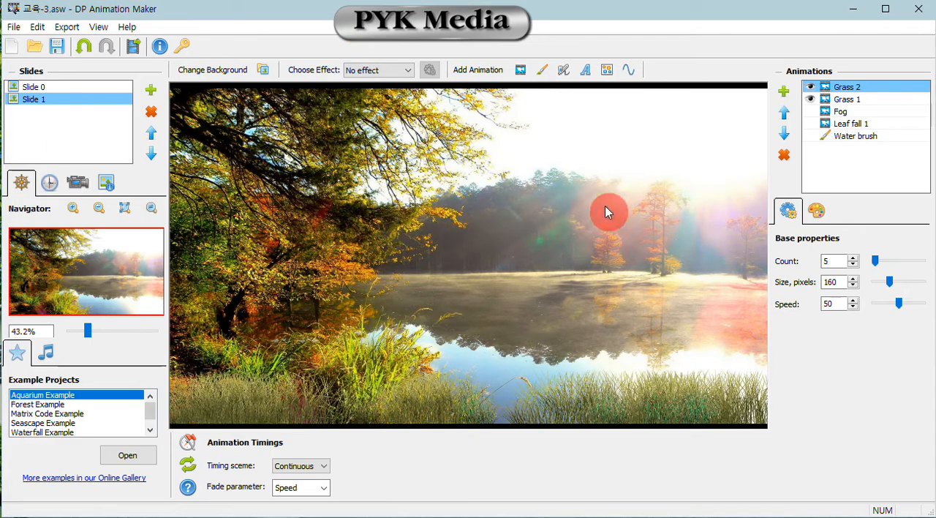
drag(879, 262, 882, 309)
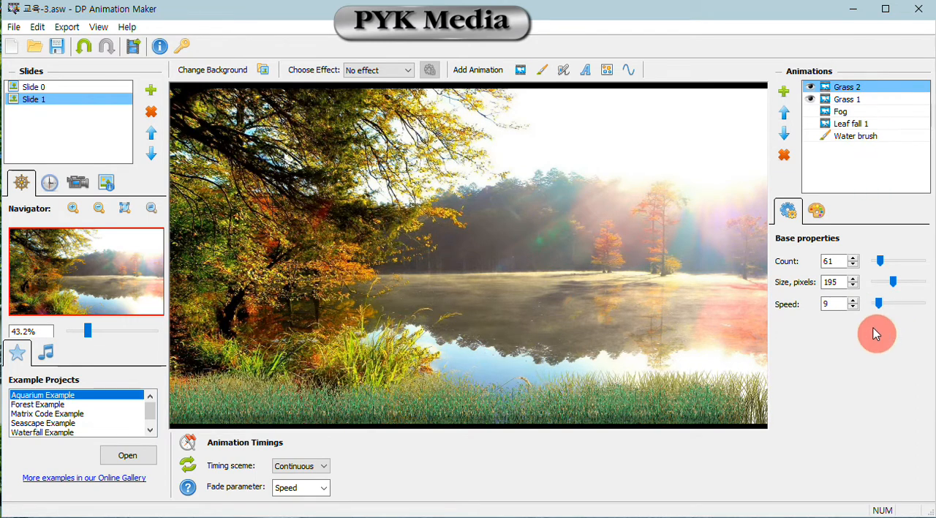
drag(879, 302, 884, 308)
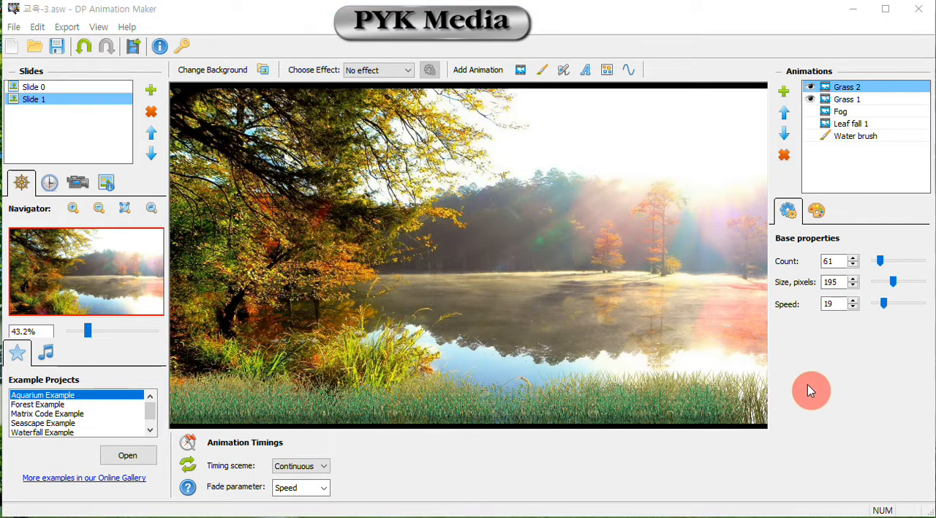
- Set the Grass 2 blending mode to Overlay and its translucency to 69
click(819, 213)
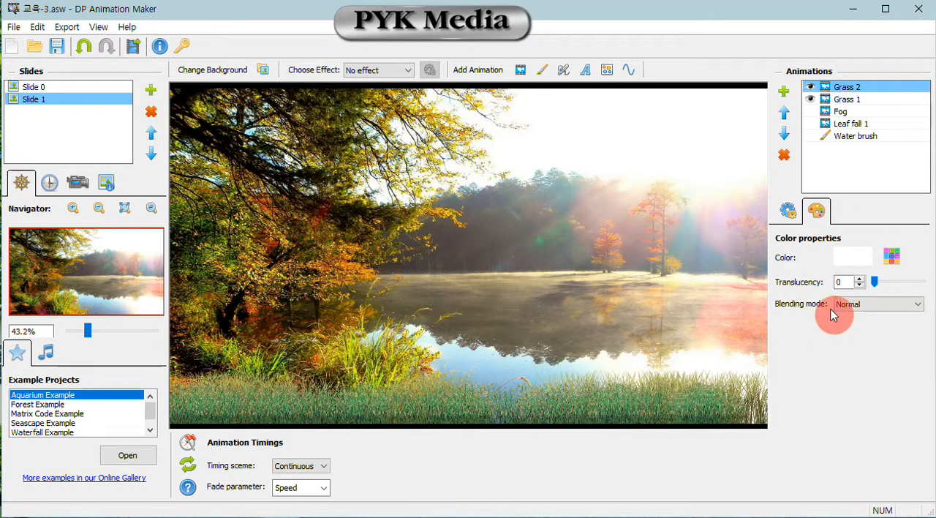
click(902, 310)
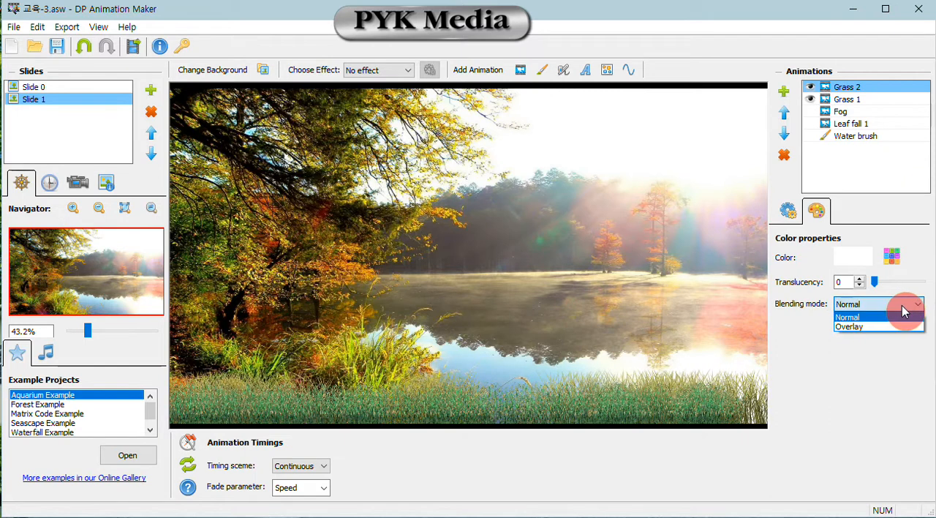
click(894, 327)
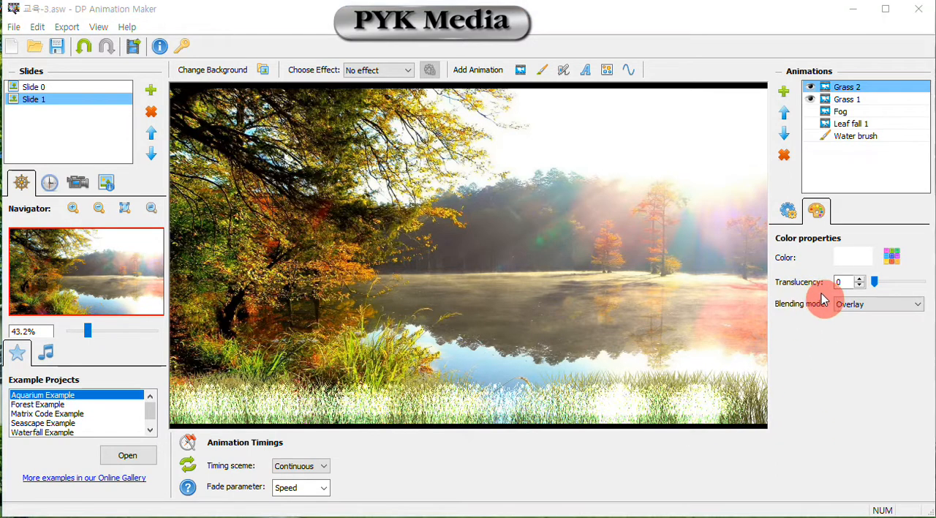
drag(876, 286, 909, 304)
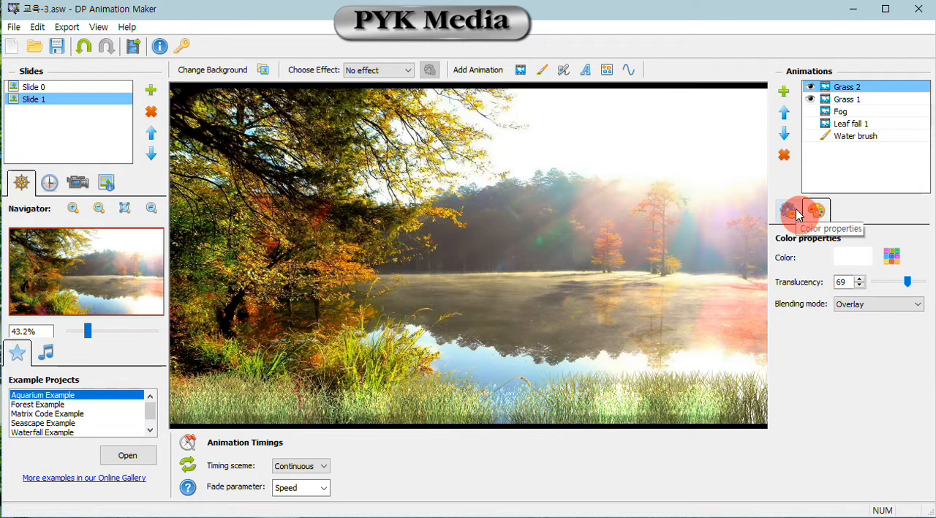
- Turn on the Leaf fall 1, Fog and Water brush animations to preview all effects together on the slide
click(811, 123)
click(811, 111)
click(810, 136)
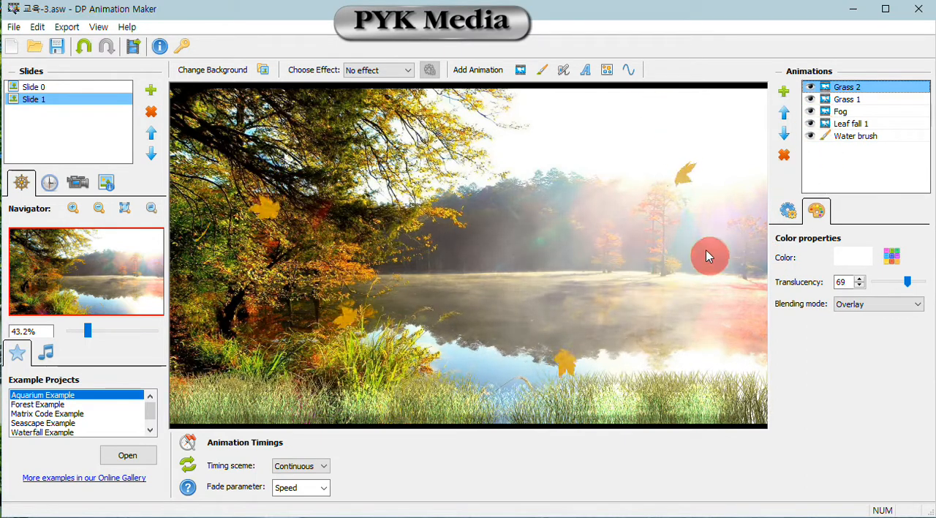
- Turn off the visibility of all five animations on Slide 1: Water brush, Leaf fall 1, Fog, Grass 1 and Grass 2
click(811, 136)
click(811, 123)
click(811, 111)
click(810, 99)
click(810, 86)
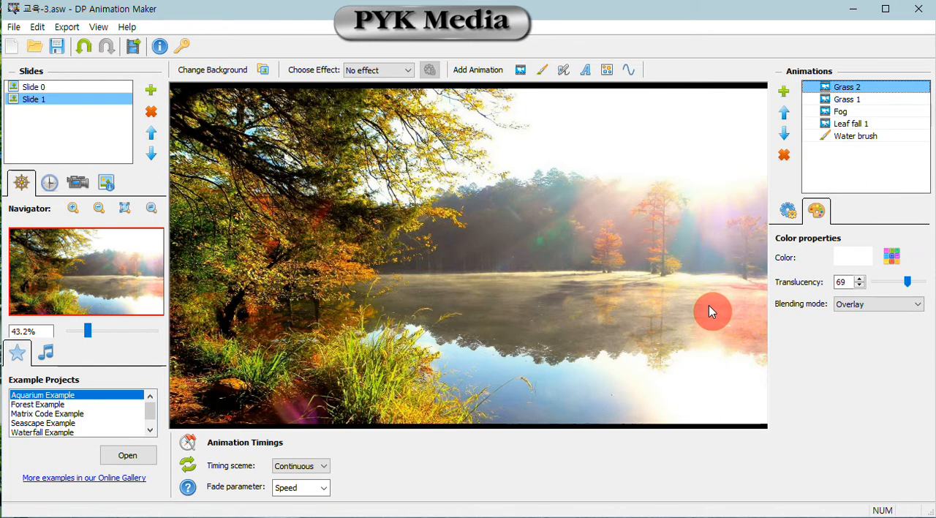
click(646, 516)
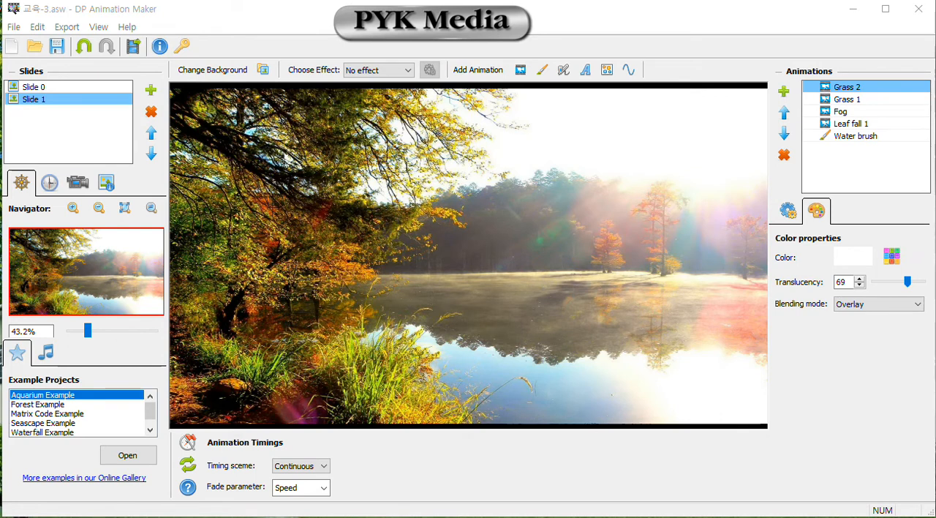
- Turn on the visibility of all five animations on Slide 1: Grass 2, Grass 1, Fog, Leaf fall 1 and Water brush
click(812, 87)
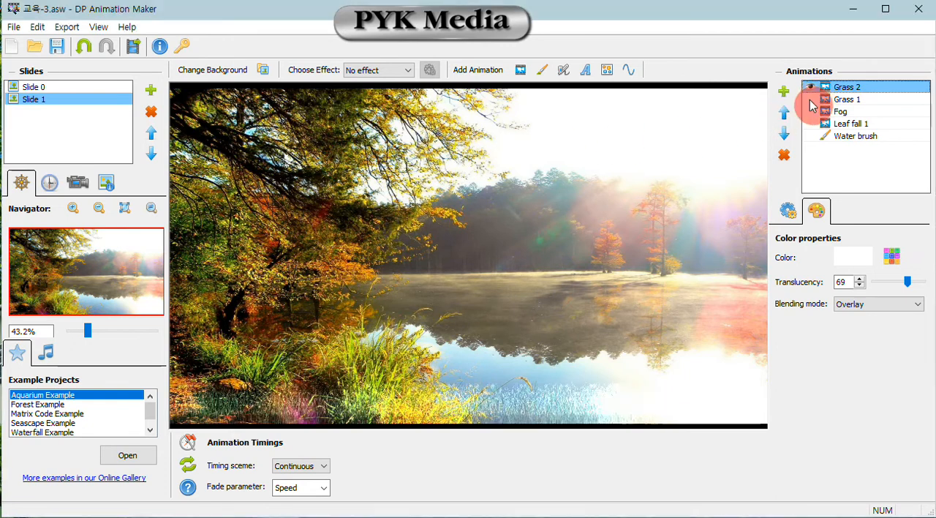
click(812, 99)
click(811, 111)
click(811, 123)
click(811, 136)
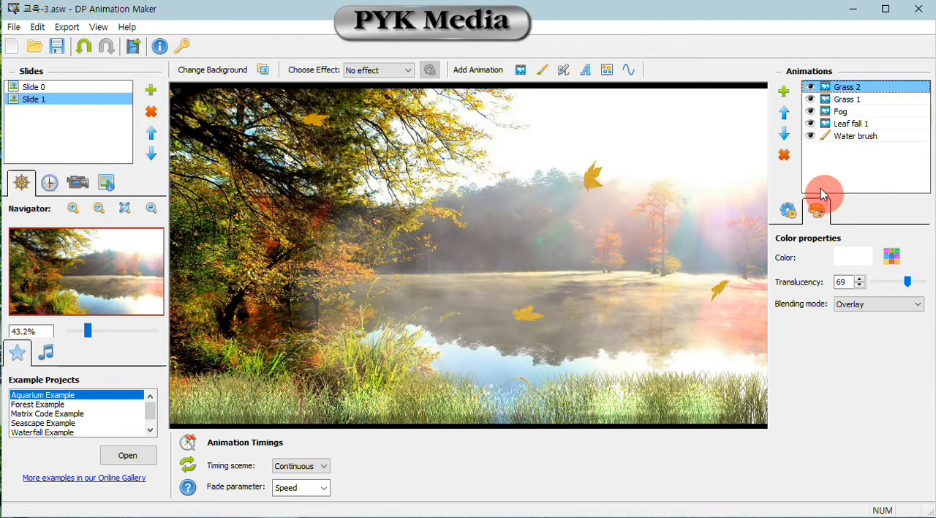
- Start a Windows Application (EXE) export and set the application title to a row of hyphens followed by pyk1
click(133, 46)
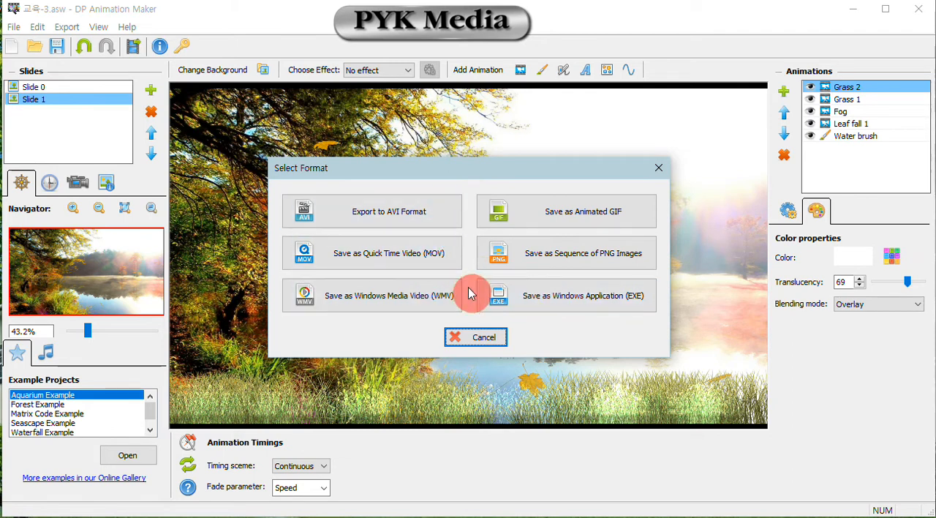
click(558, 306)
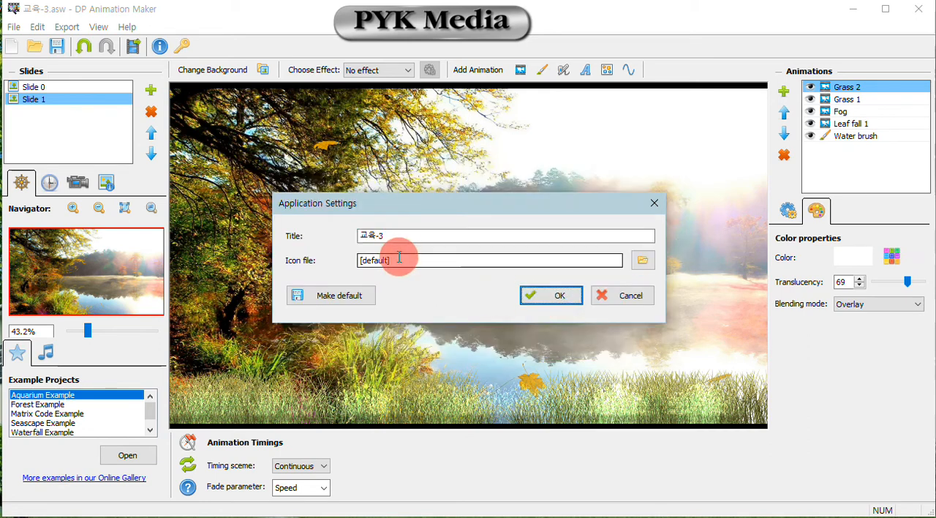
drag(395, 238, 336, 237)
text(----------------------------------------)
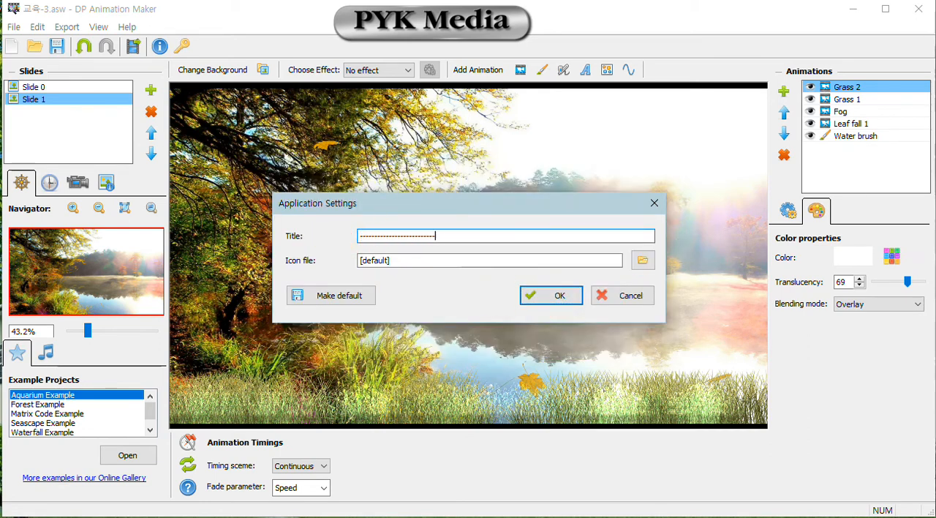
text(-------)
key(BackSpace)
key(BackSpace)
key(BackSpace)
key(BackSpace)
key(BackSpace)
key(BackSpace)
key(BackSpace)
key(BackSpace)
key(BackSpace)
key(BackSpace)
key(BackSpace)
key(BackSpace)
key(BackSpace)
key(BackSpace)
key(BackSpace)
key(BackSpace)
key(BackSpace)
key(BackSpace)
key(BackSpace)
key(BackSpace)
key(BackSpace)
key(BackSpace)
key(BackSpace)
key(BackSpace)
key(BackSpace)
key(BackSpace)
key(BackSpace)
key(BackSpace)
key(BackSpace)
text(pyk1`)
key(BackSpace)
click(546, 295)
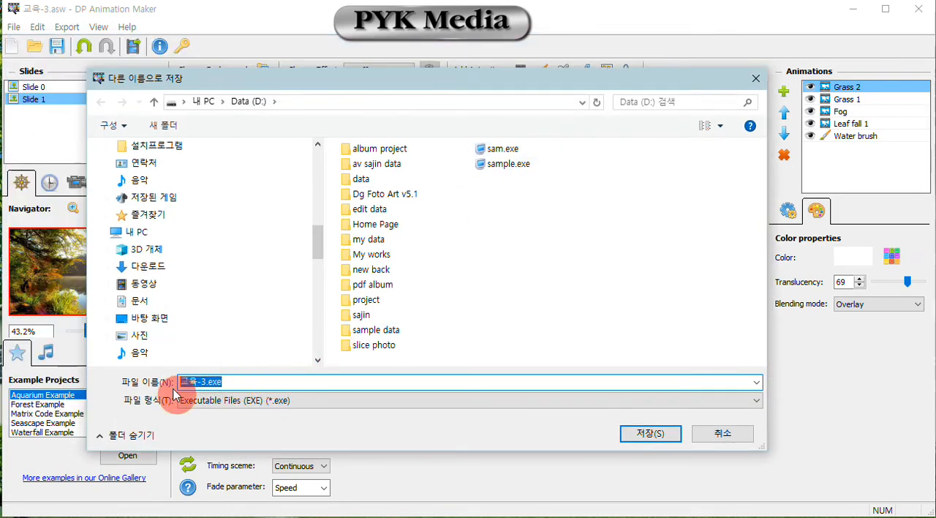
- Save the executable under the file name p1 on the Data (D:) drive
text(p)
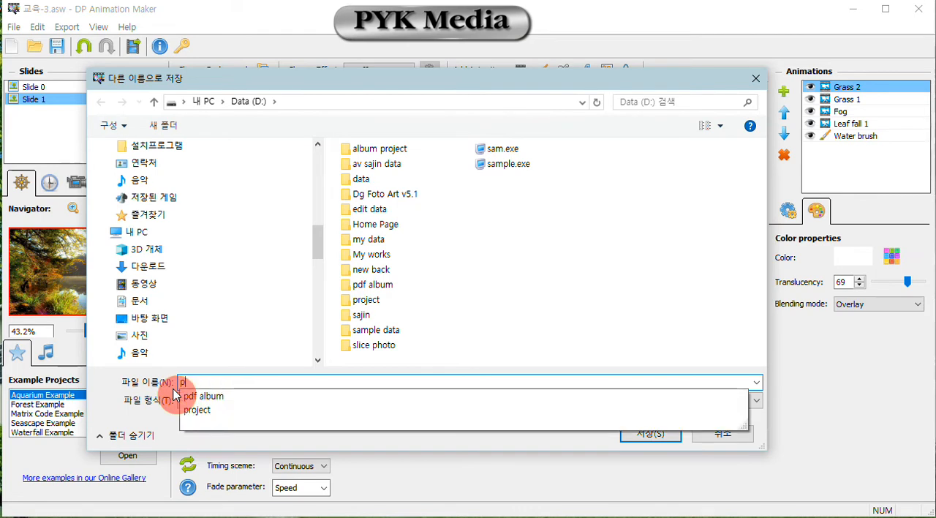
text(1)
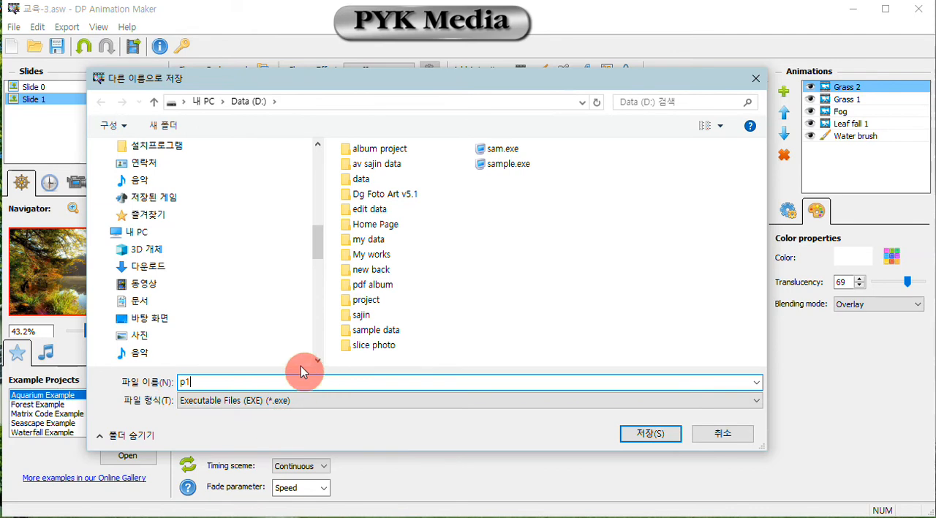
click(646, 435)
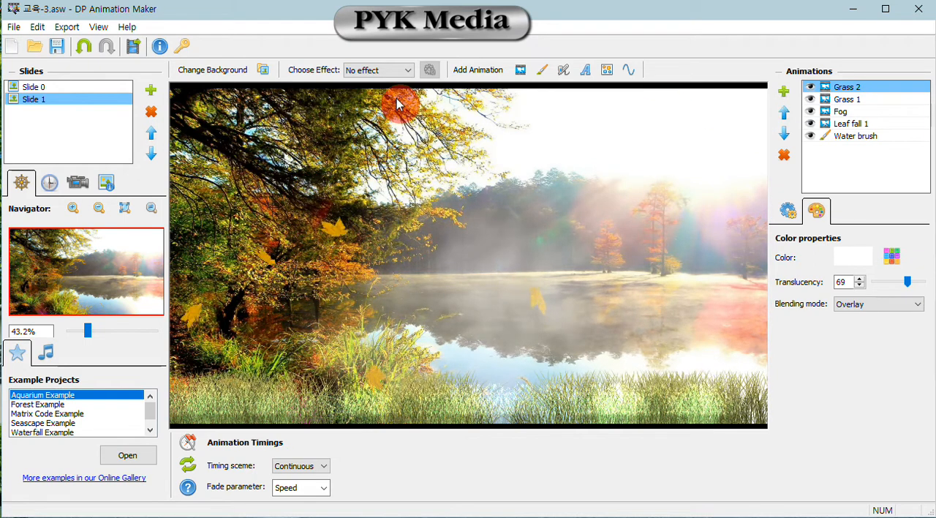
- Start a Quick Time Video (MOV) export and name the file p1.mov in the 임시테스트아웃 folder
click(133, 46)
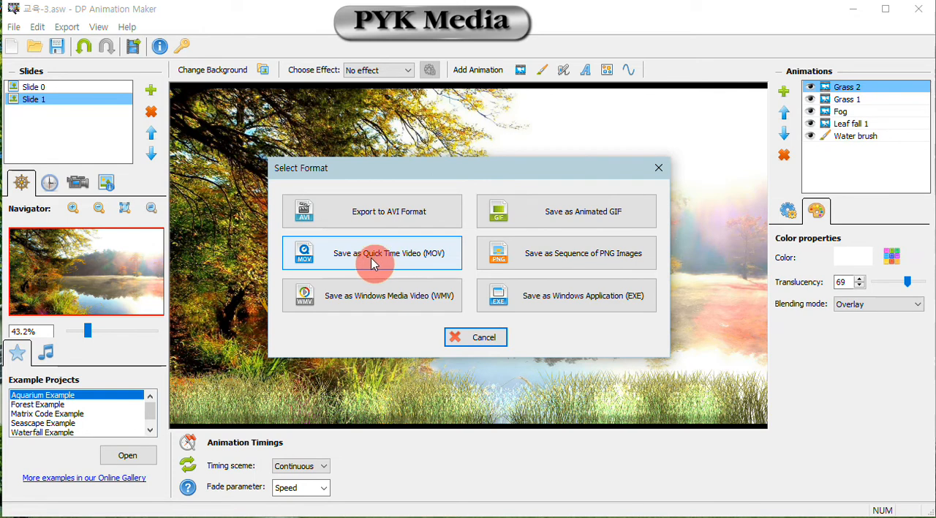
click(396, 260)
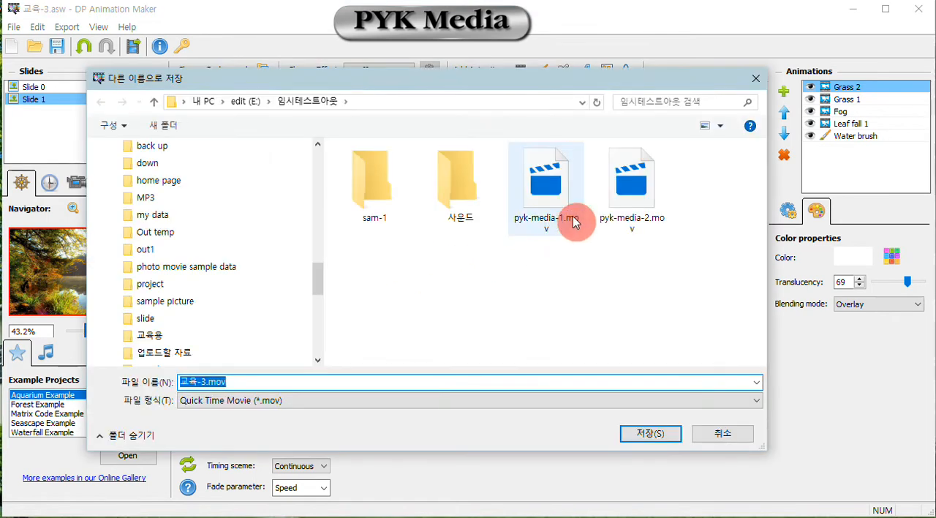
drag(207, 382, 165, 387)
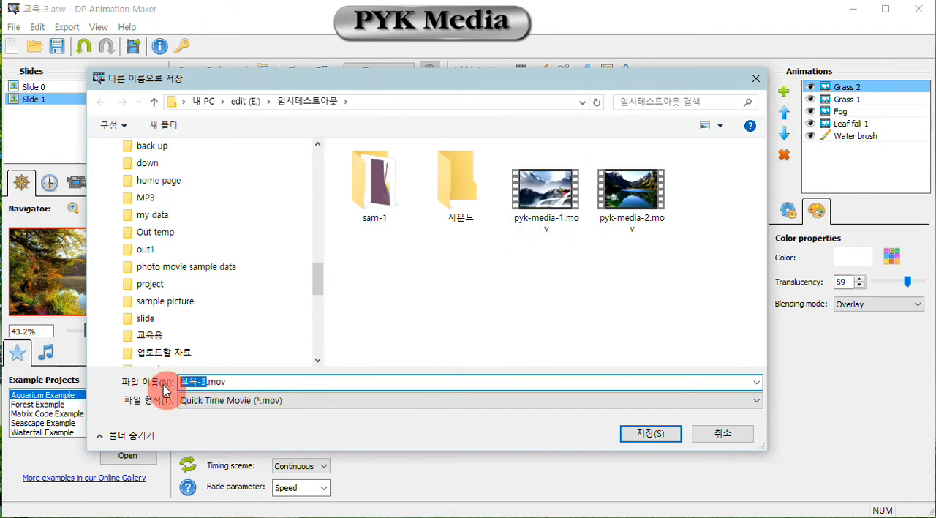
text(p1)
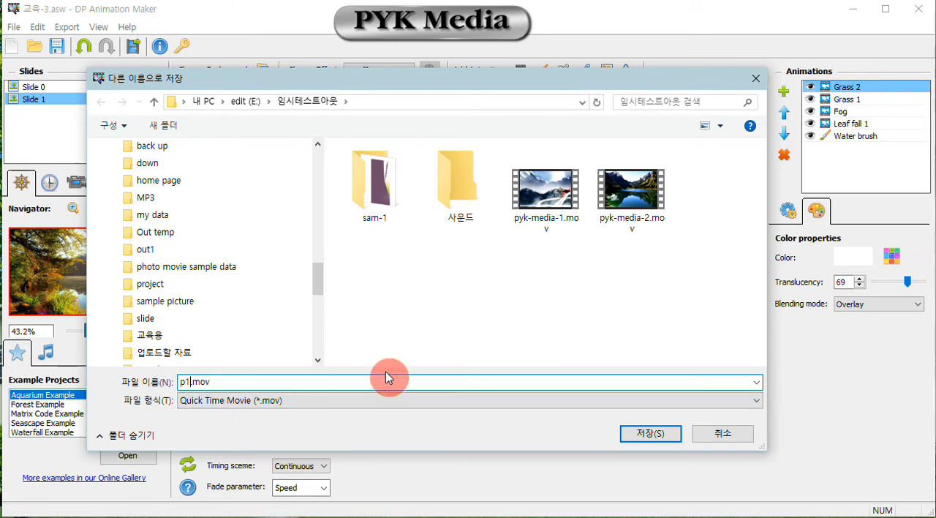
click(629, 432)
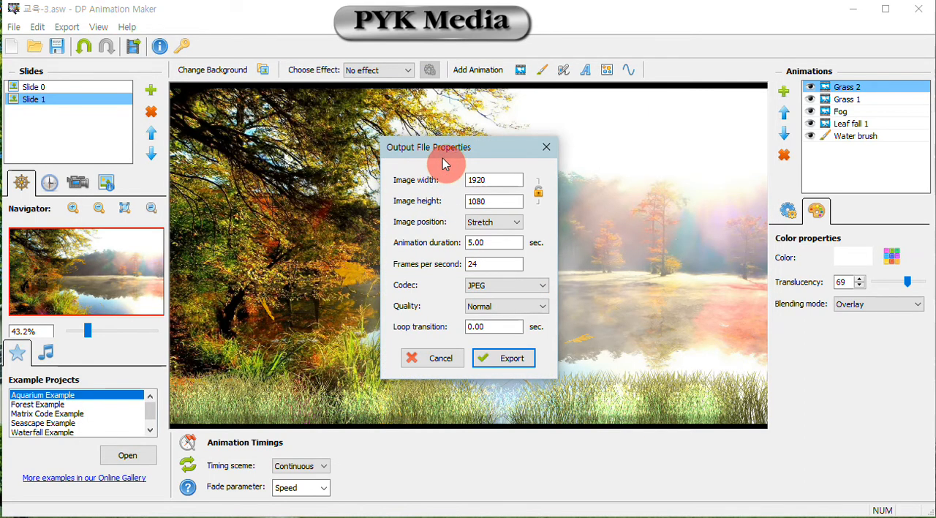
- Set the output image size of the movie to 1280 wide by 720 high
click(483, 179)
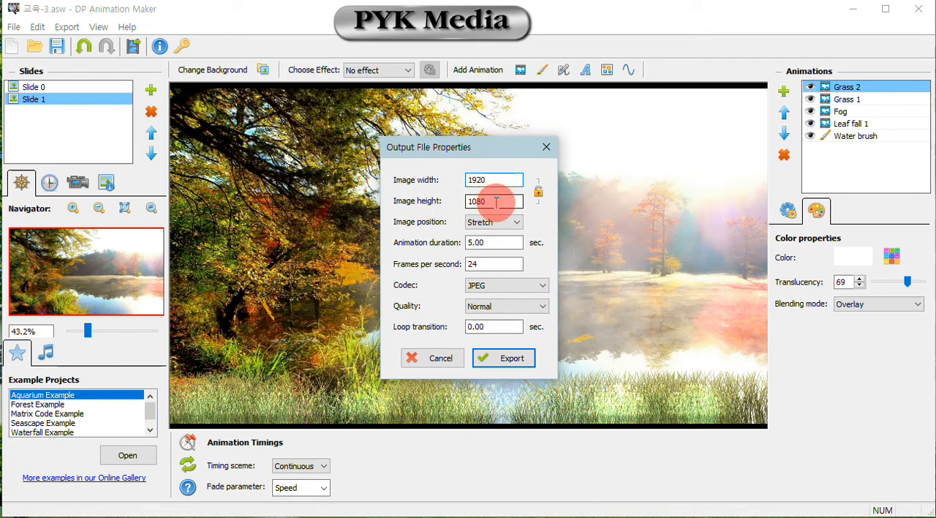
drag(509, 180, 452, 181)
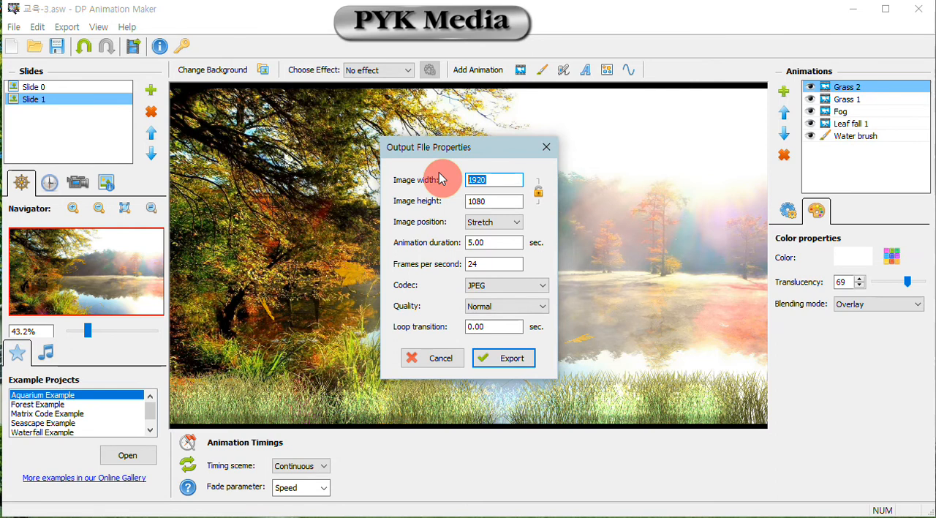
text(1280)
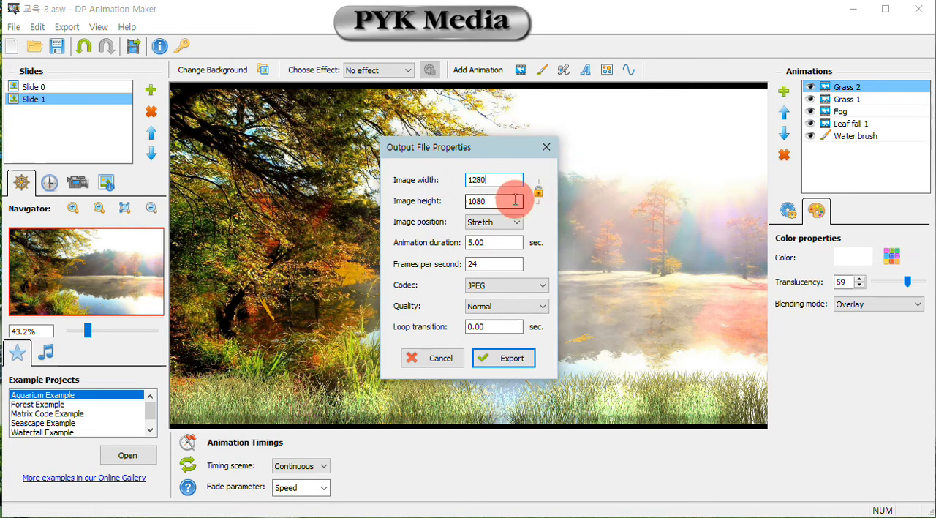
double_click(517, 199)
text(720)
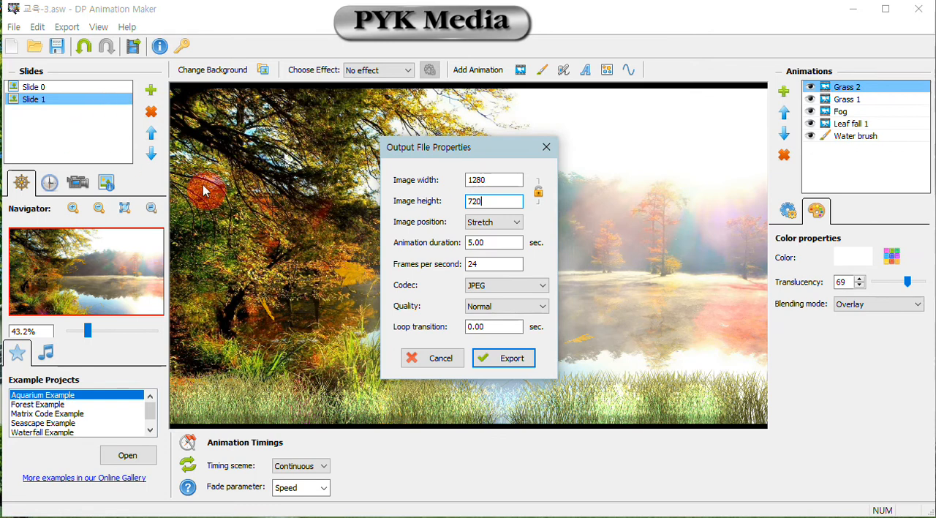
- Set the animation duration to 23 seconds and the frame rate to 30 frames per second
double_click(491, 242)
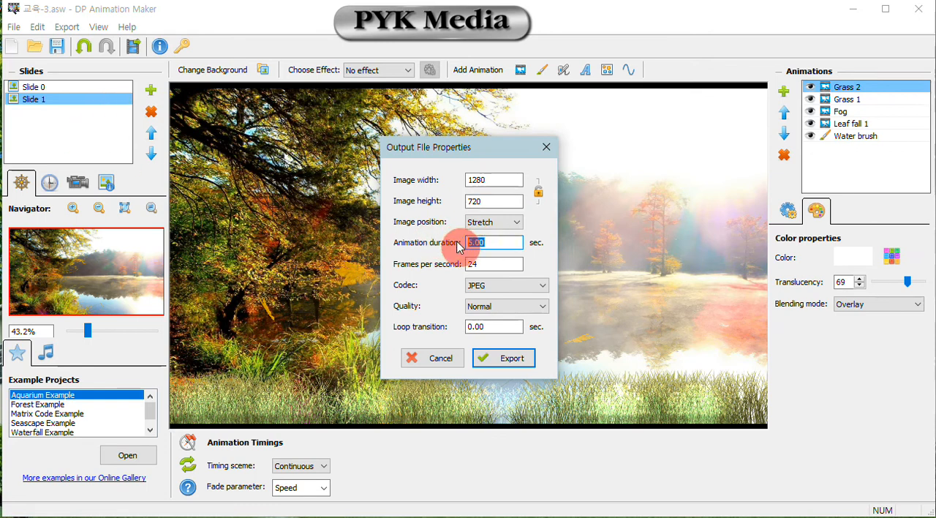
text(2)
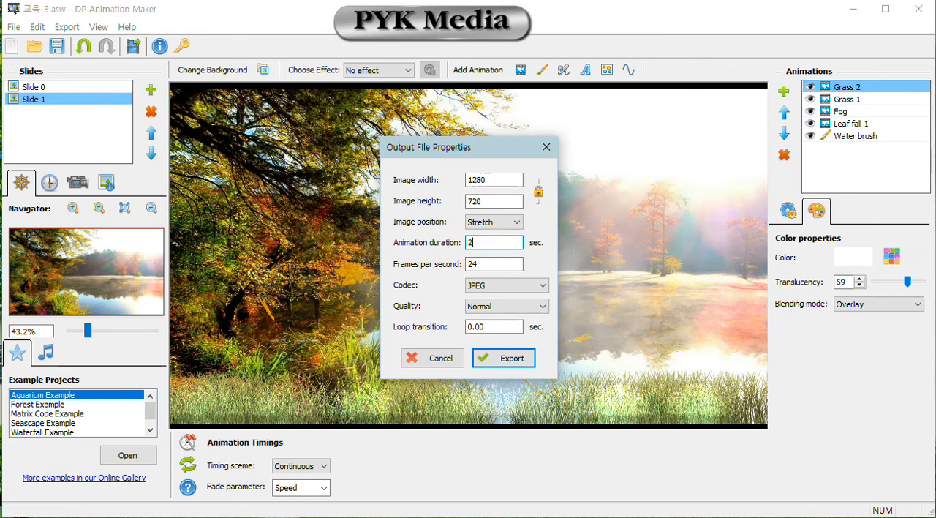
text(3)
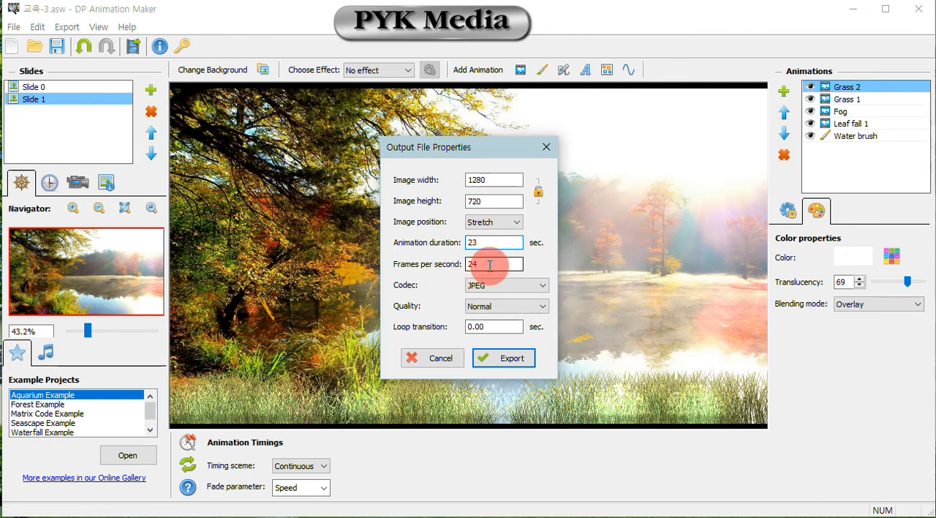
drag(471, 265, 505, 266)
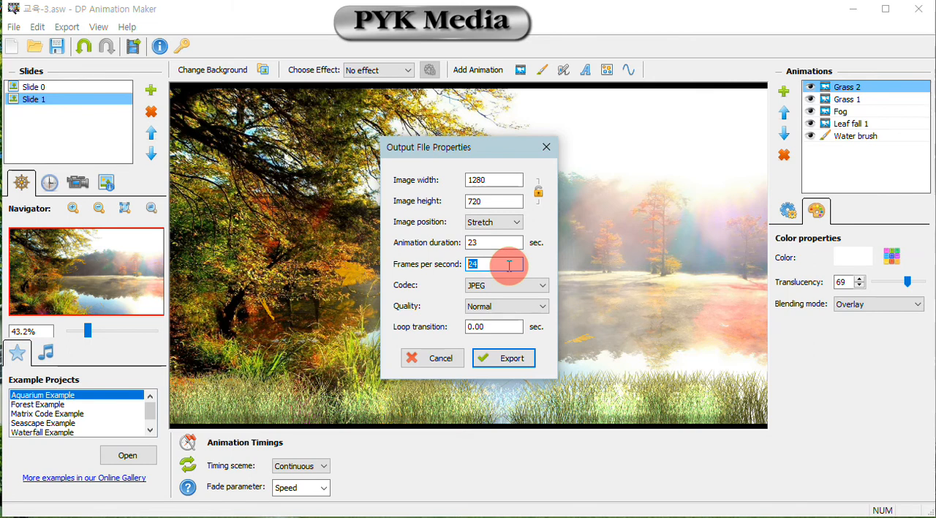
text(30)
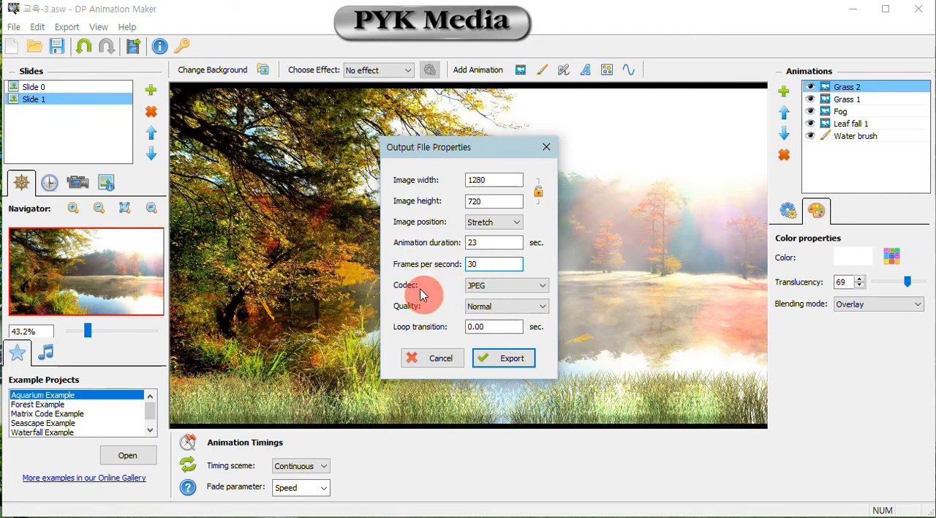
- Export the movie with the MPEG4 codec and High quality
click(514, 287)
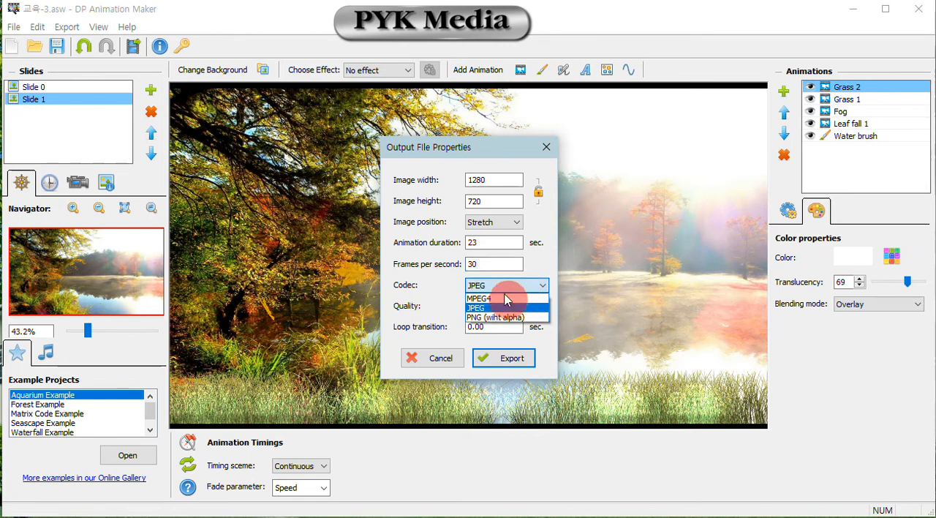
click(512, 297)
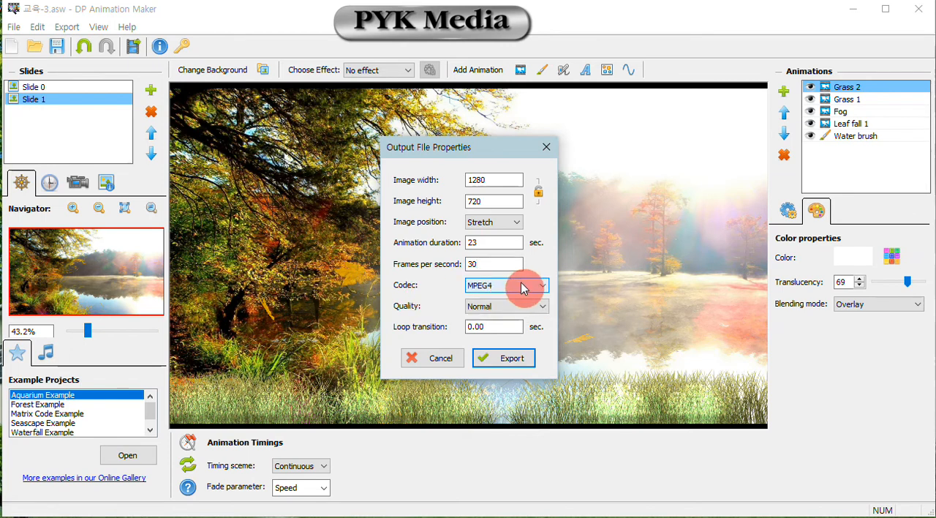
click(523, 288)
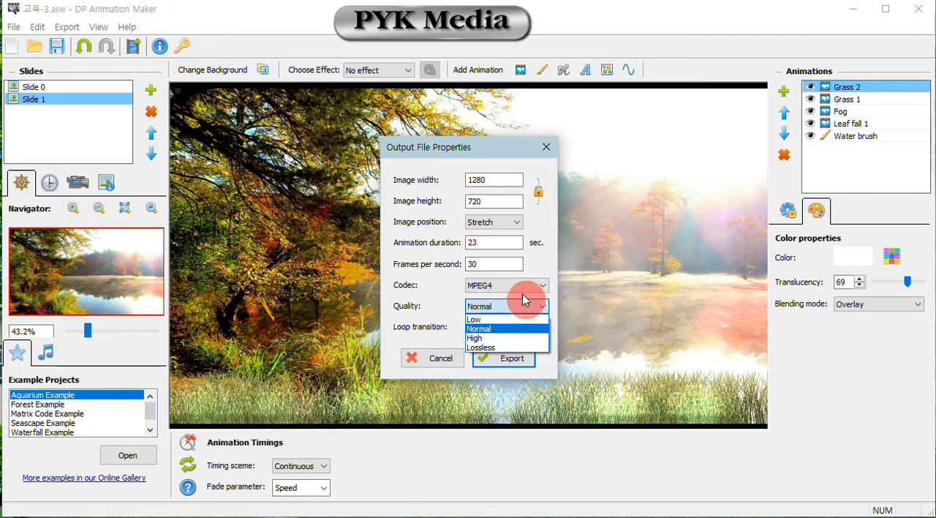
click(527, 291)
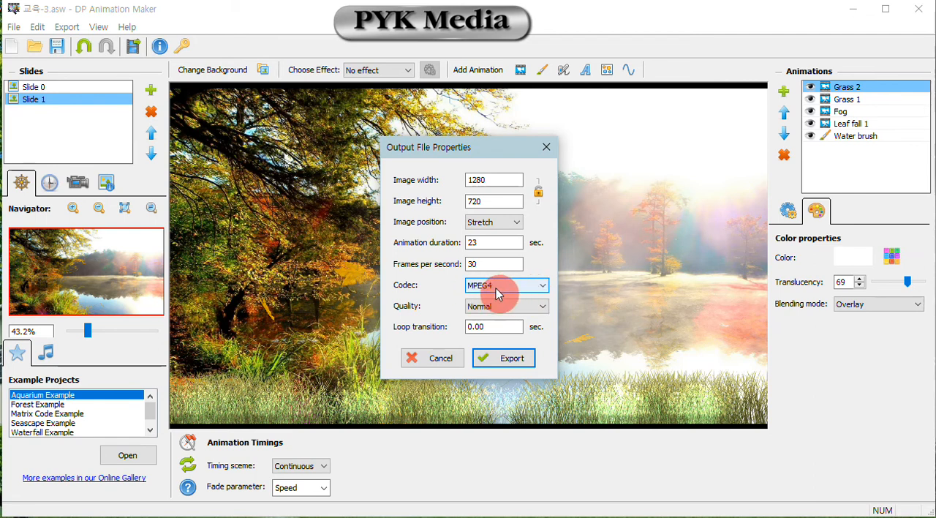
click(512, 307)
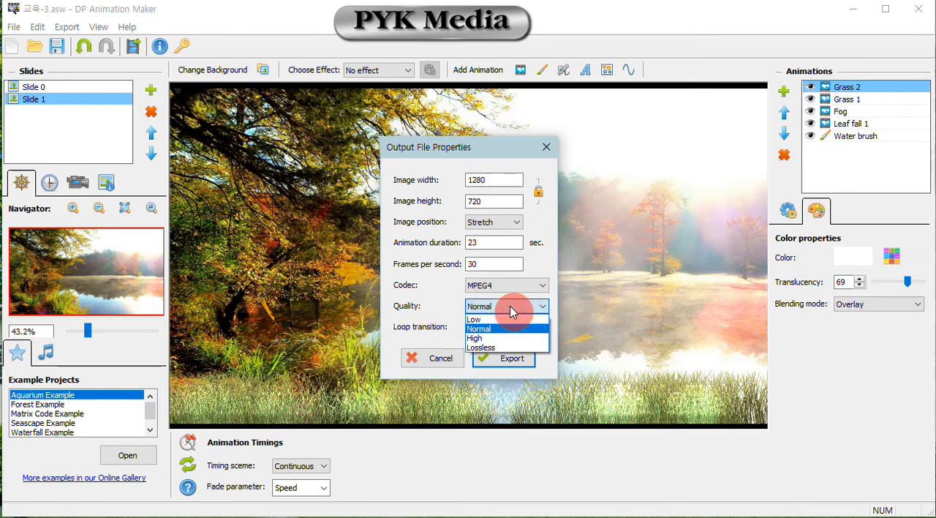
click(490, 340)
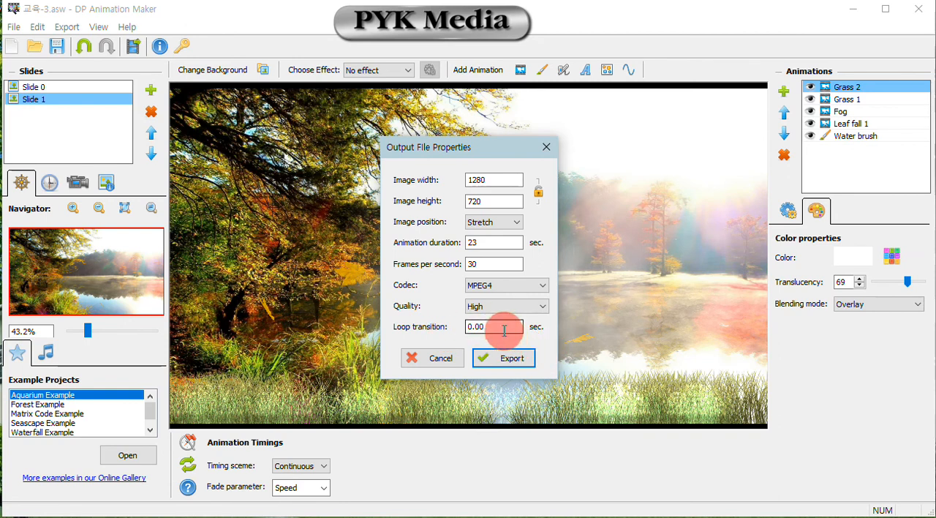
click(522, 357)
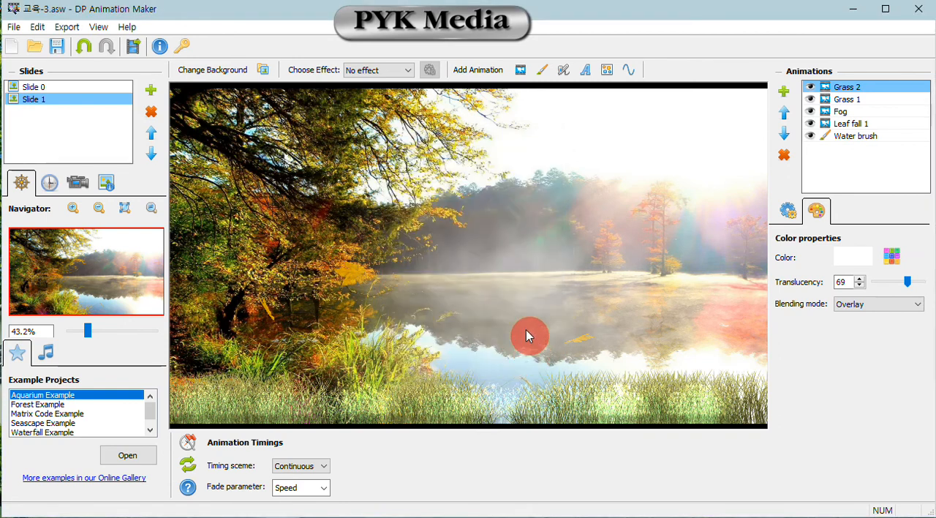
drag(608, 308, 452, 265)
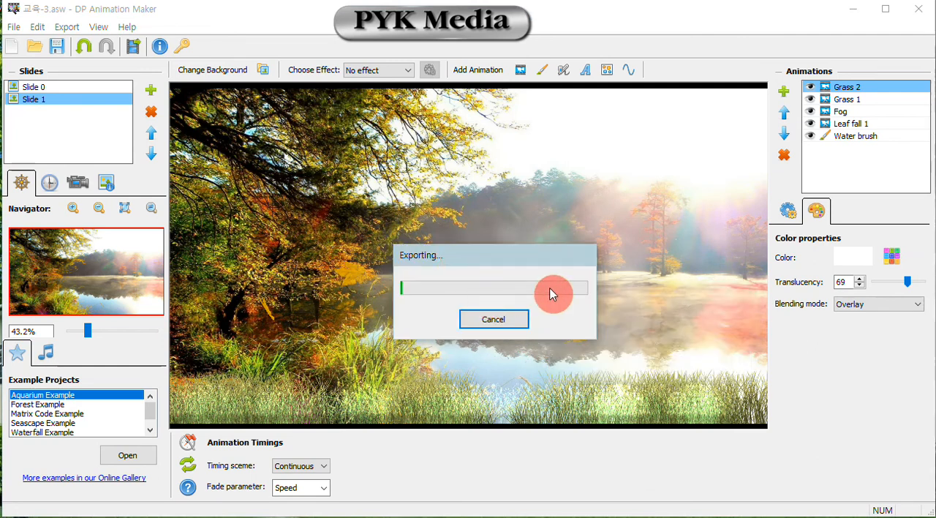